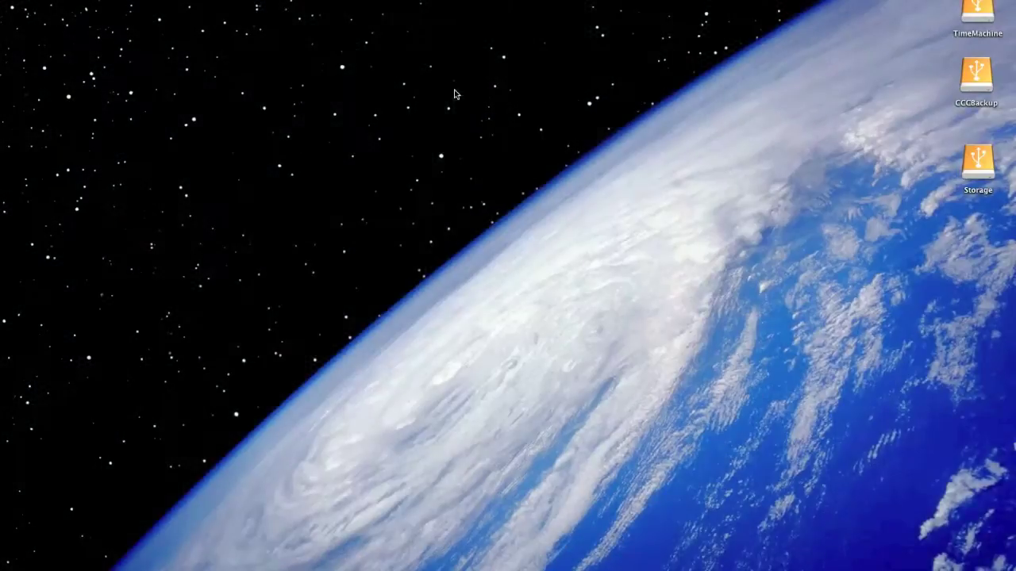
- Launch System Preferences from the Dock to show its full grid of panes
mouse_move(792, 556)
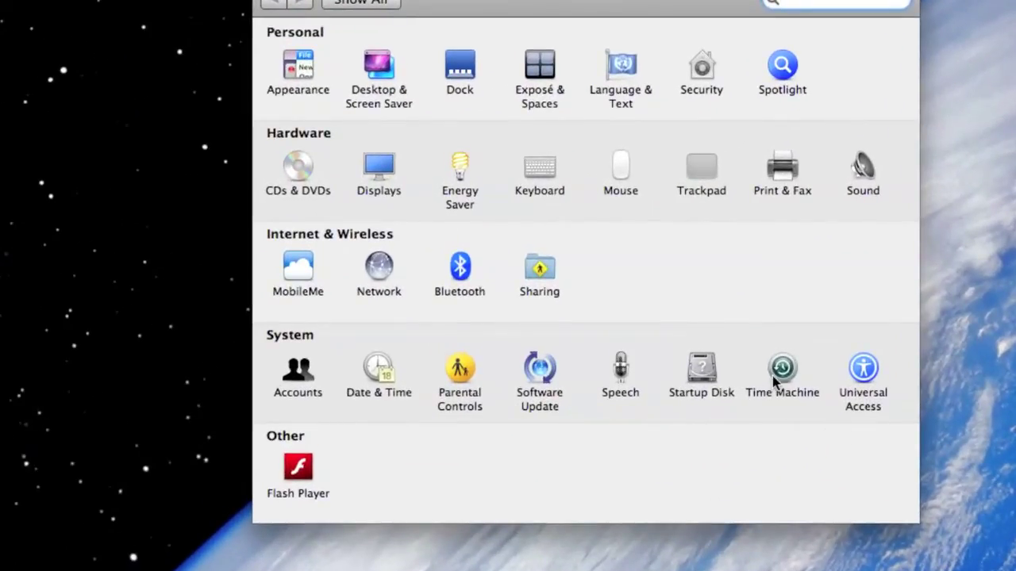
- Open the Time Machine pane, switch it on, then cancel the backup-disk sheet
click(774, 383)
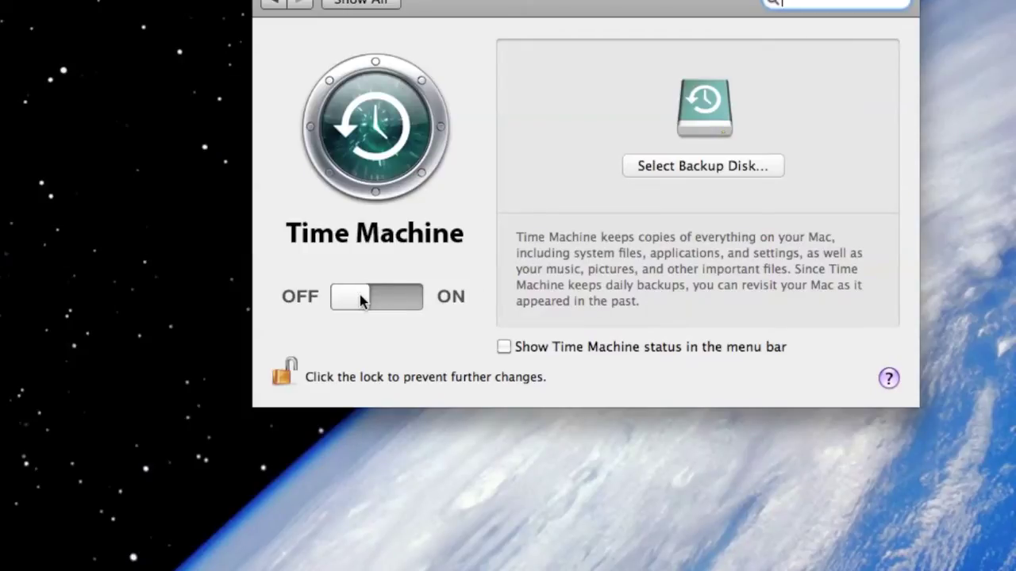
drag(361, 299, 426, 304)
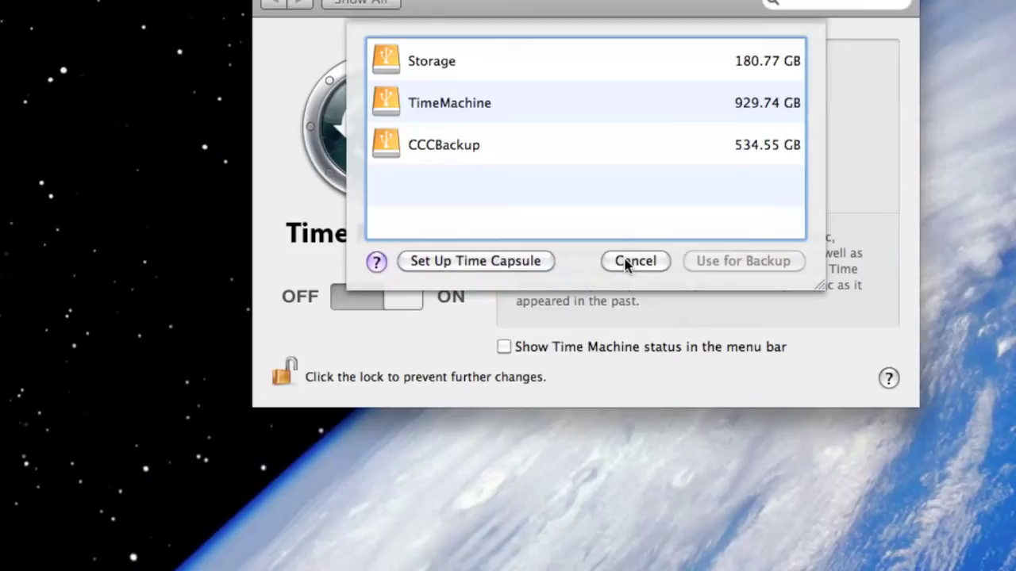
click(627, 262)
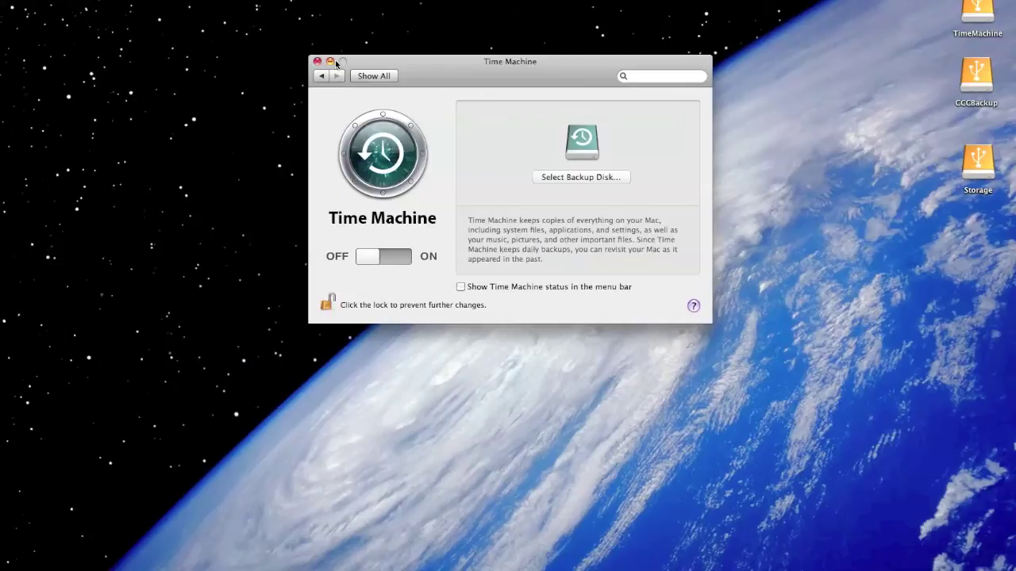
- Minimize the Time Machine window and launch Disk Utility from the Dock's Applications > Utilities folder
click(329, 62)
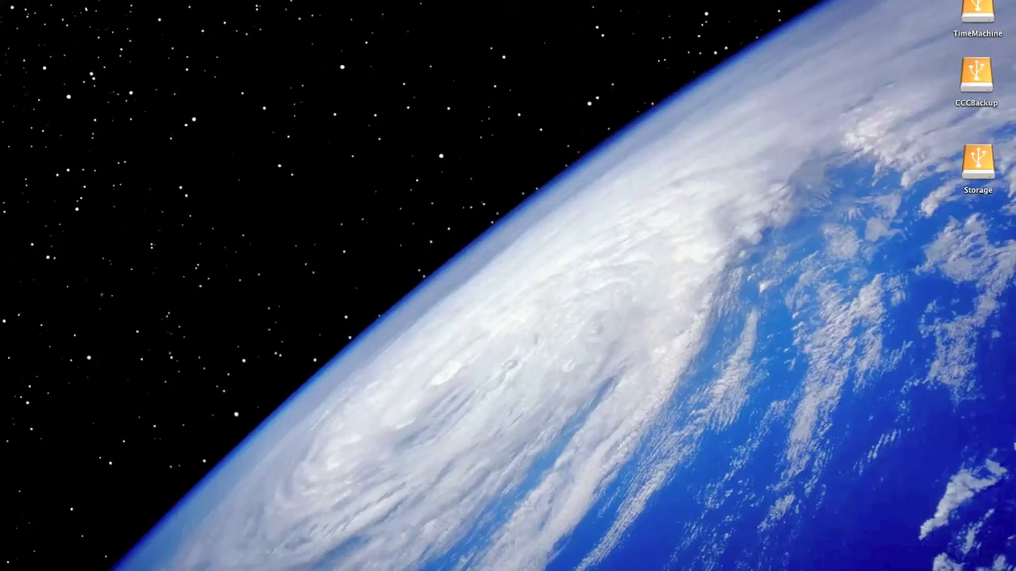
mouse_move(750, 565)
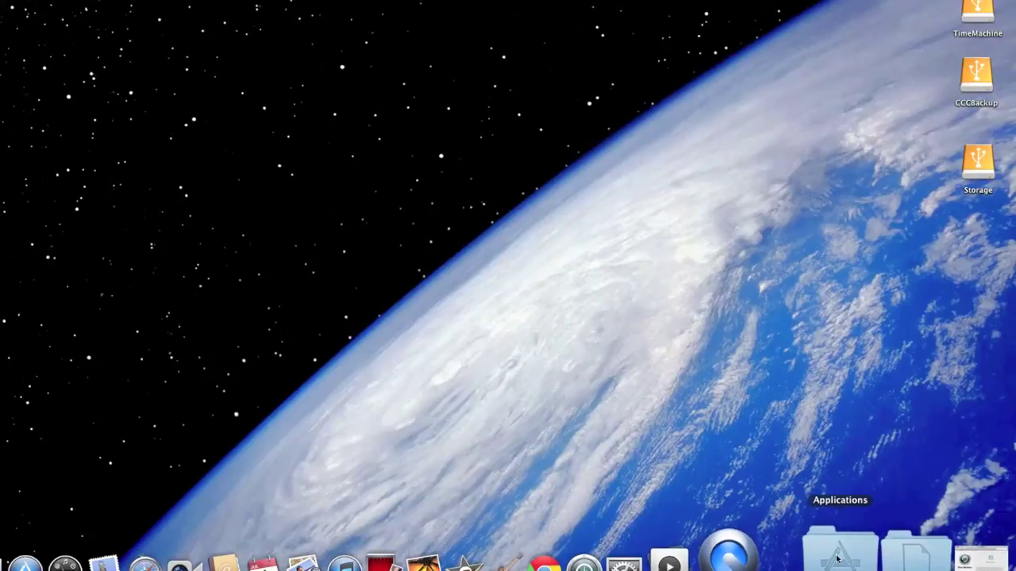
click(852, 564)
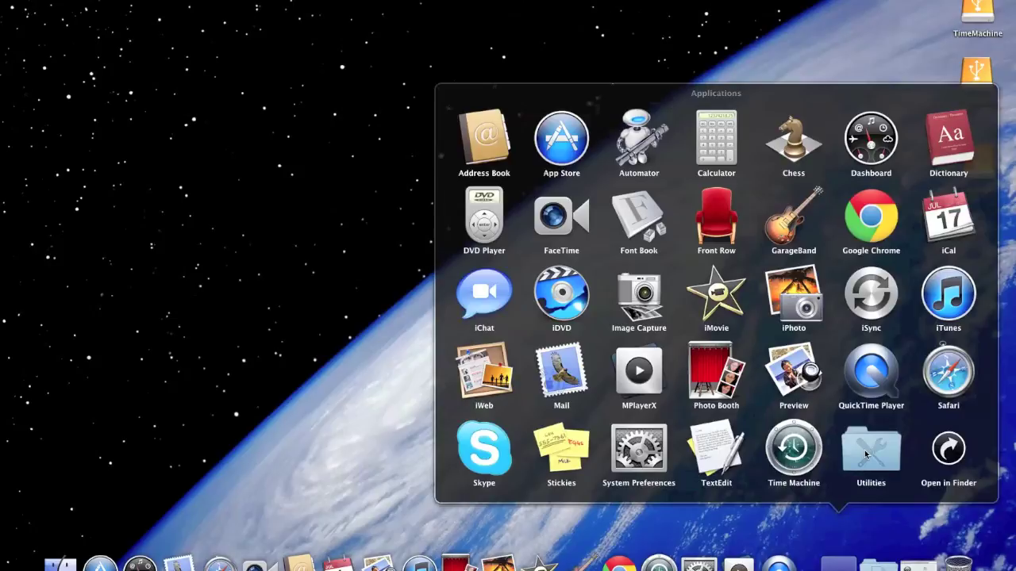
click(866, 455)
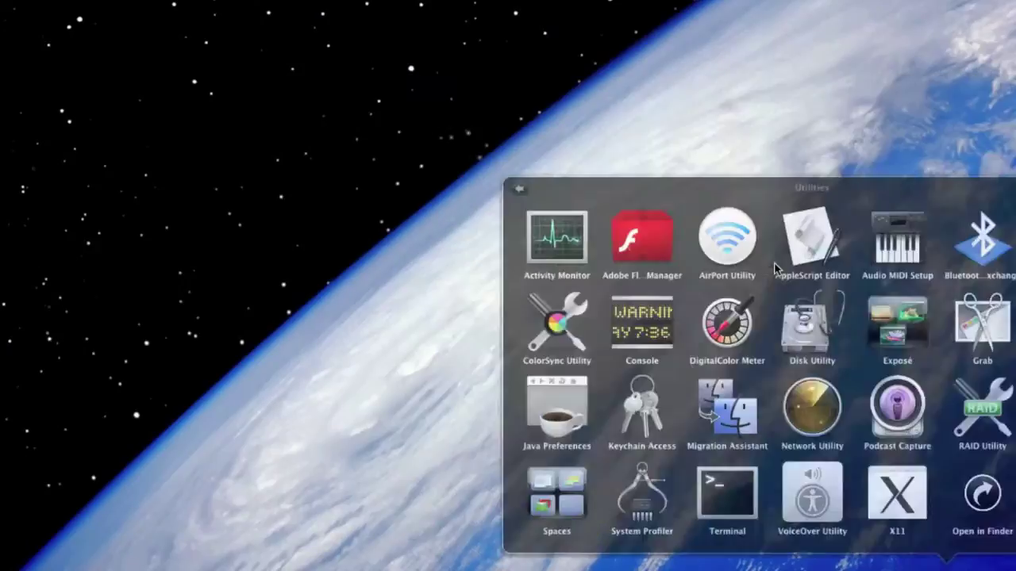
click(776, 269)
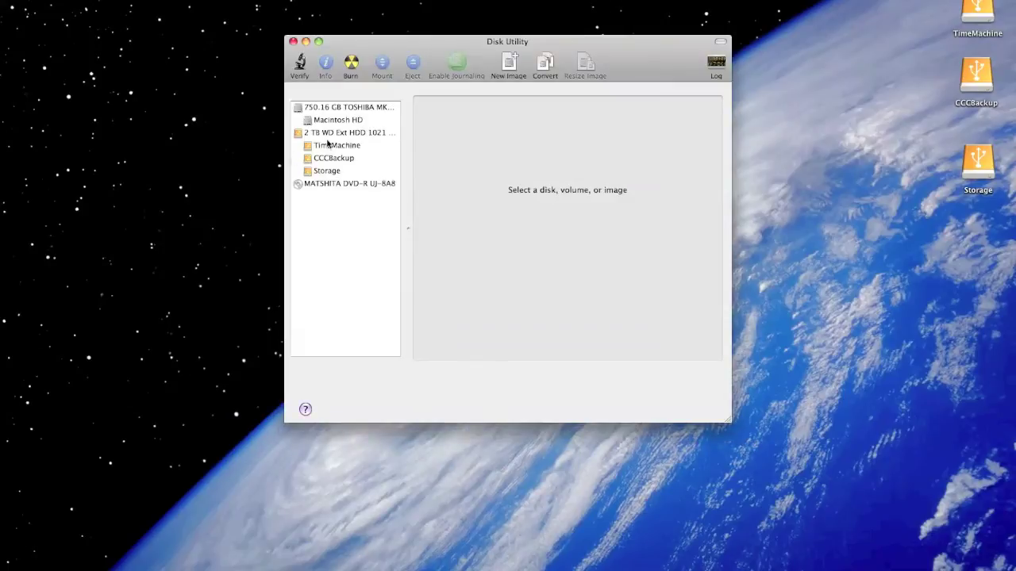
- Show the 2 TB external drive's partition layout and the TimeMachine partition's 930.40 GB details
click(326, 152)
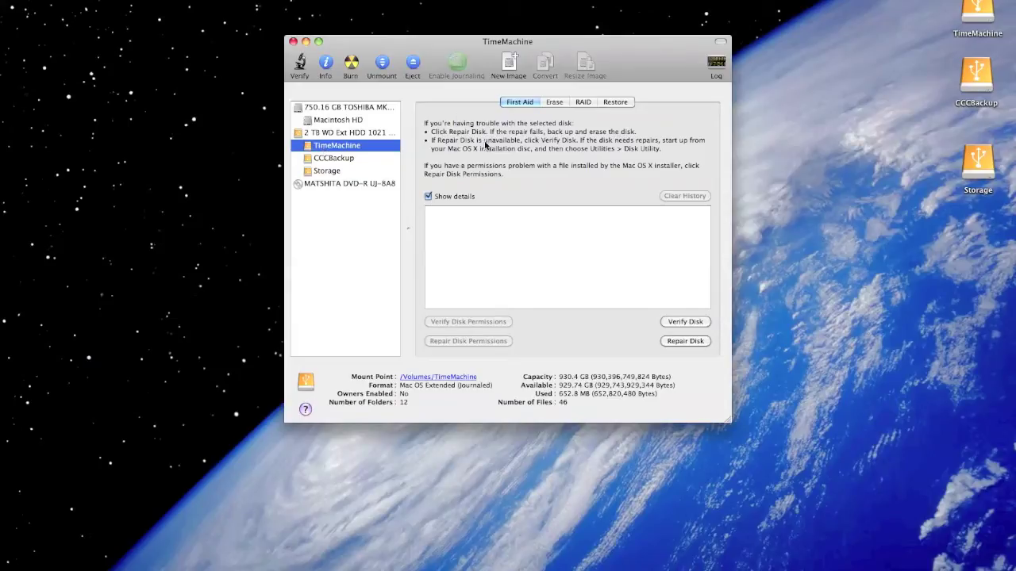
click(339, 133)
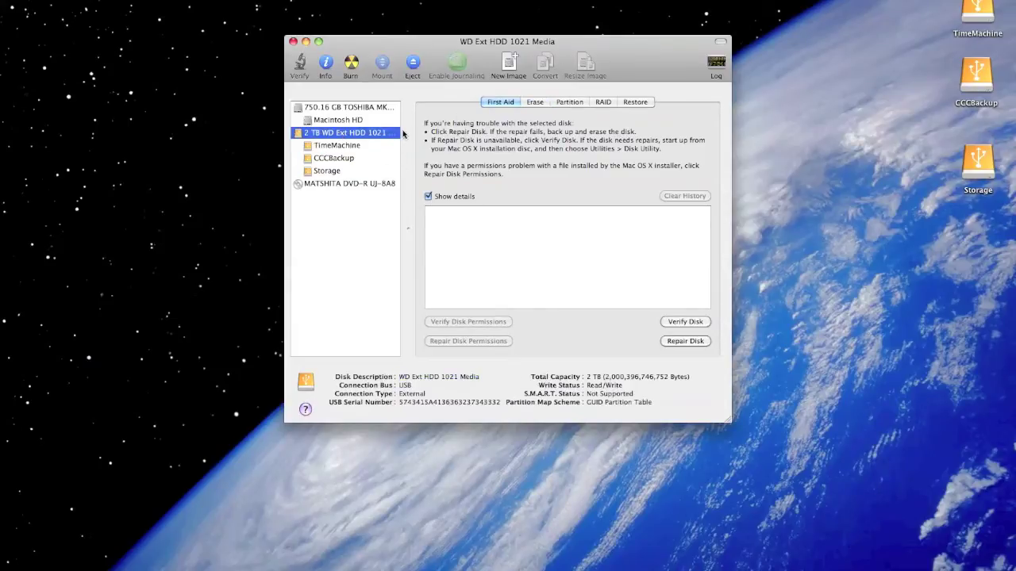
click(568, 103)
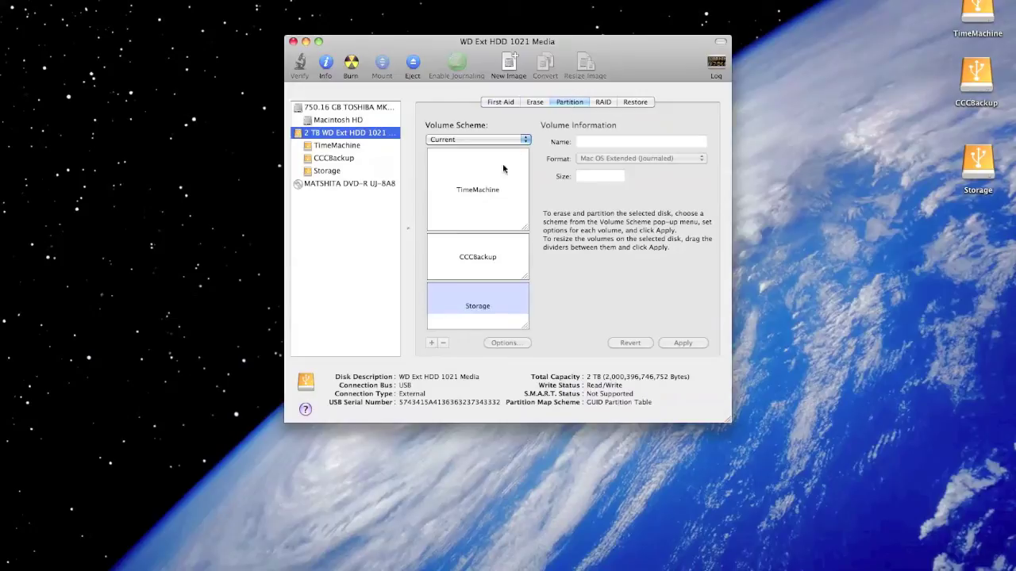
mouse_move(497, 173)
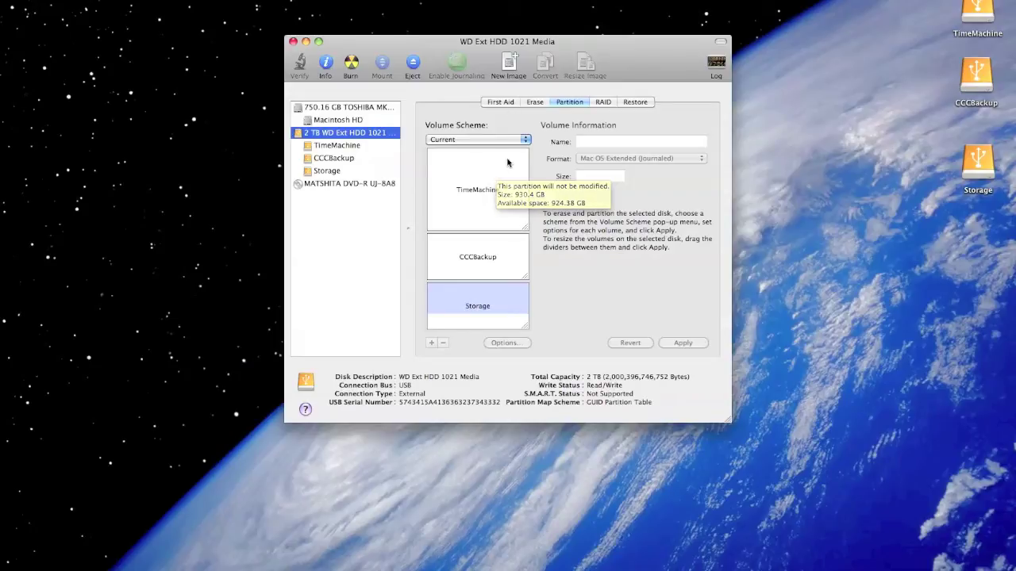
click(506, 167)
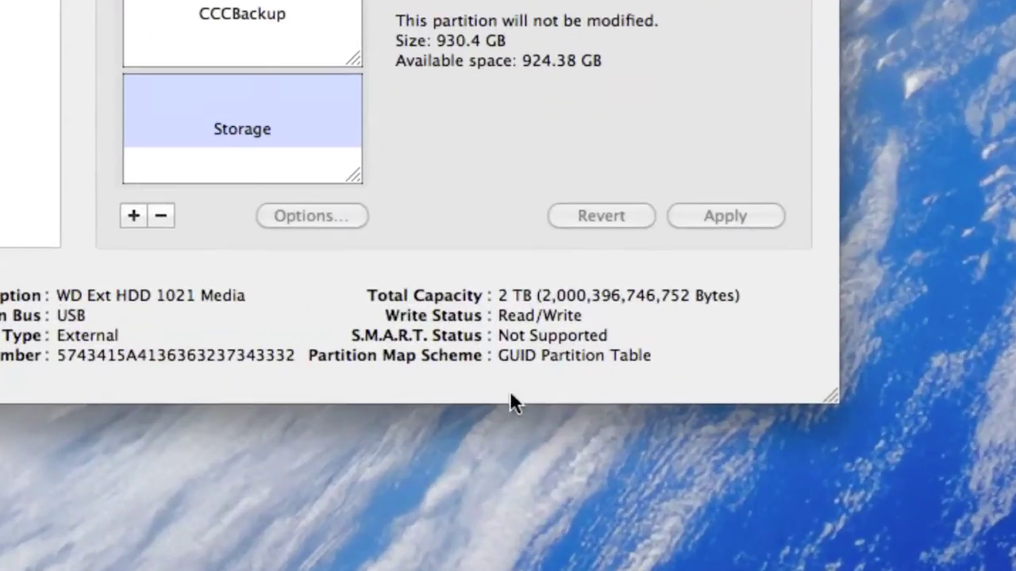
mouse_move(499, 359)
mouse_down()
mouse_move(649, 351)
mouse_move(500, 355)
mouse_up()
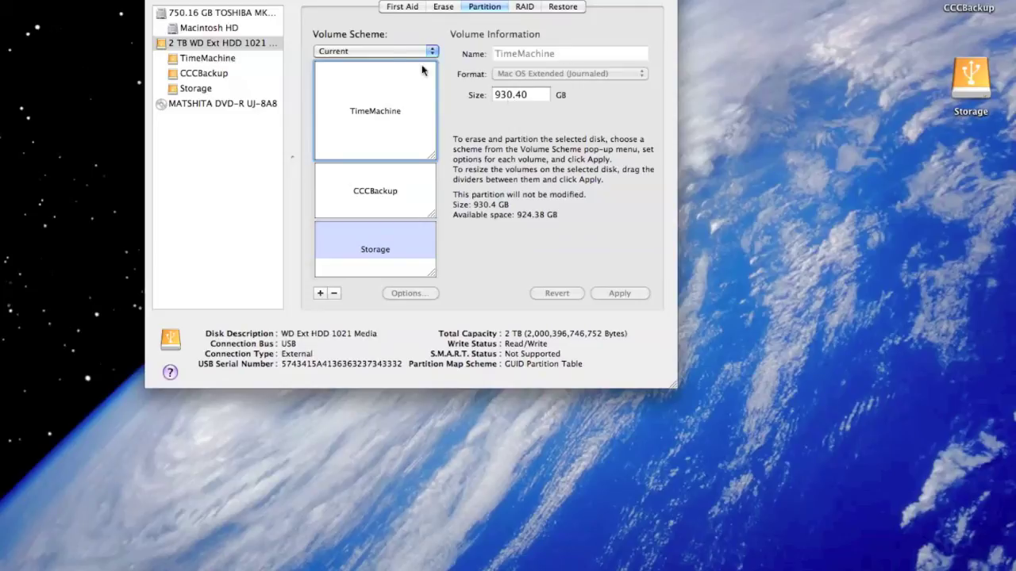
- Preview a 2 Partitions layout with Untitled 1 selected, viewing partition scheme options without changing them
click(362, 51)
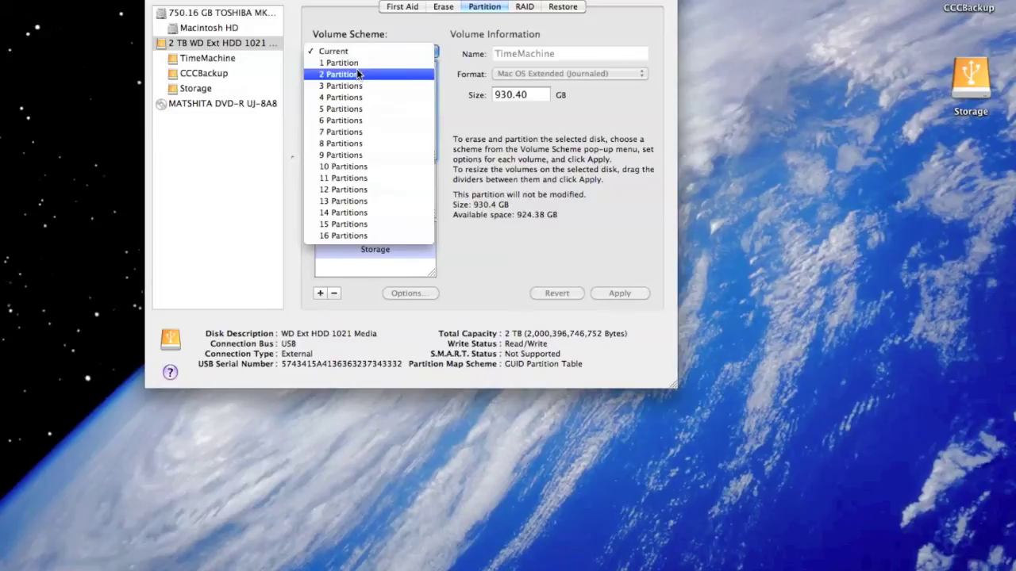
click(358, 74)
click(364, 105)
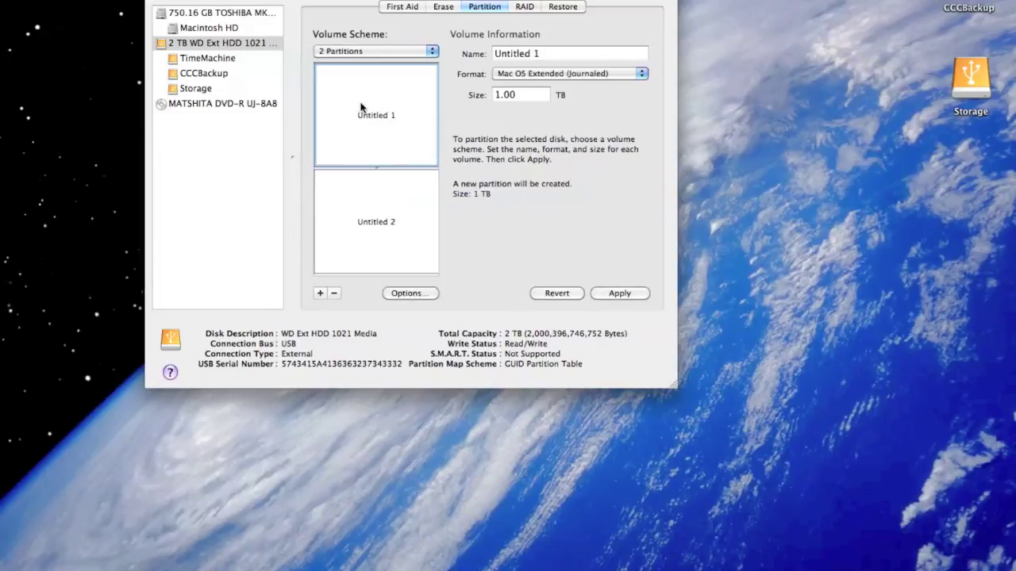
click(426, 294)
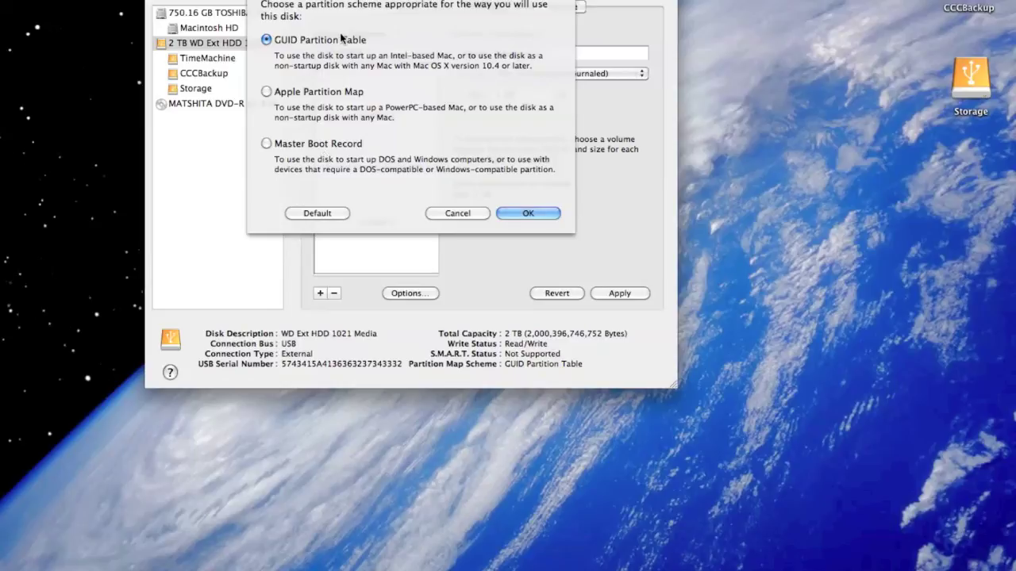
click(474, 211)
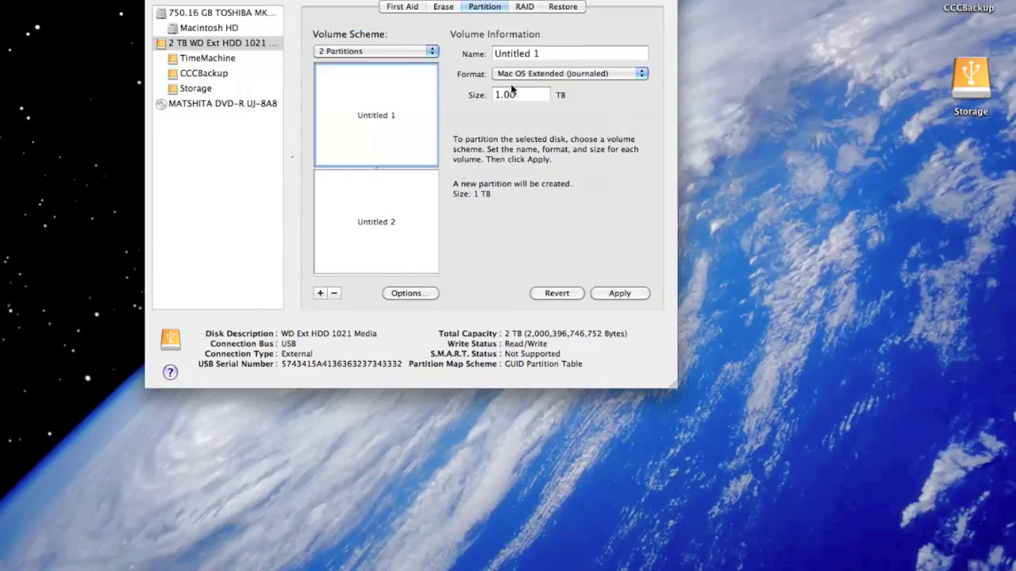
- Keep Mac OS Extended (Journaled) as the format and revert the Volume Scheme to Current
click(549, 74)
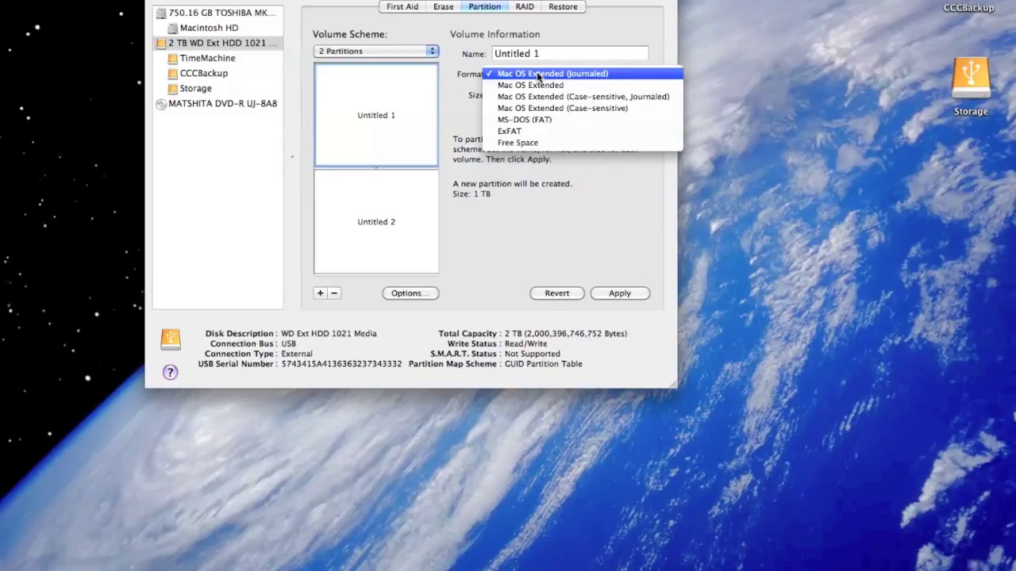
click(528, 207)
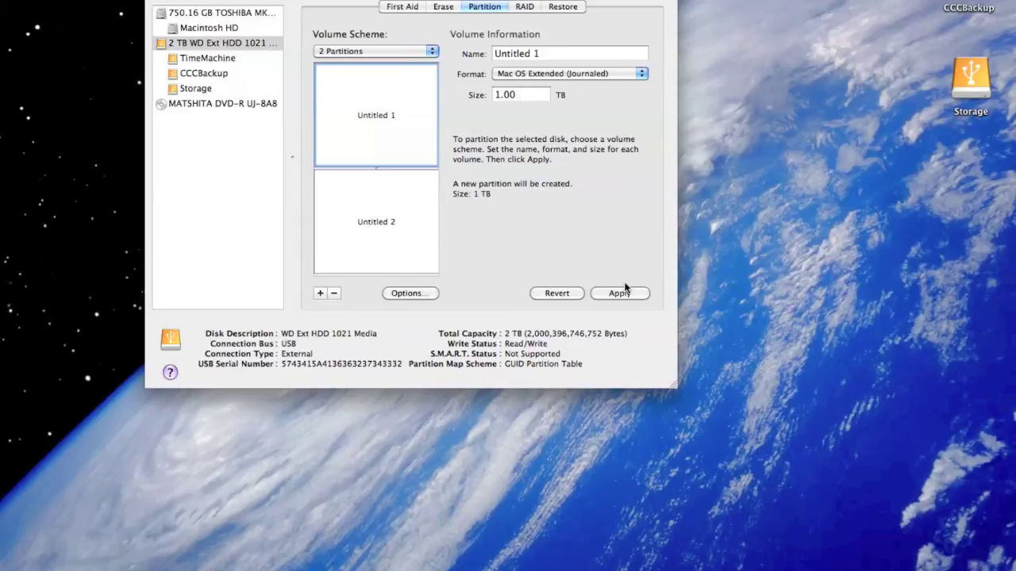
click(385, 51)
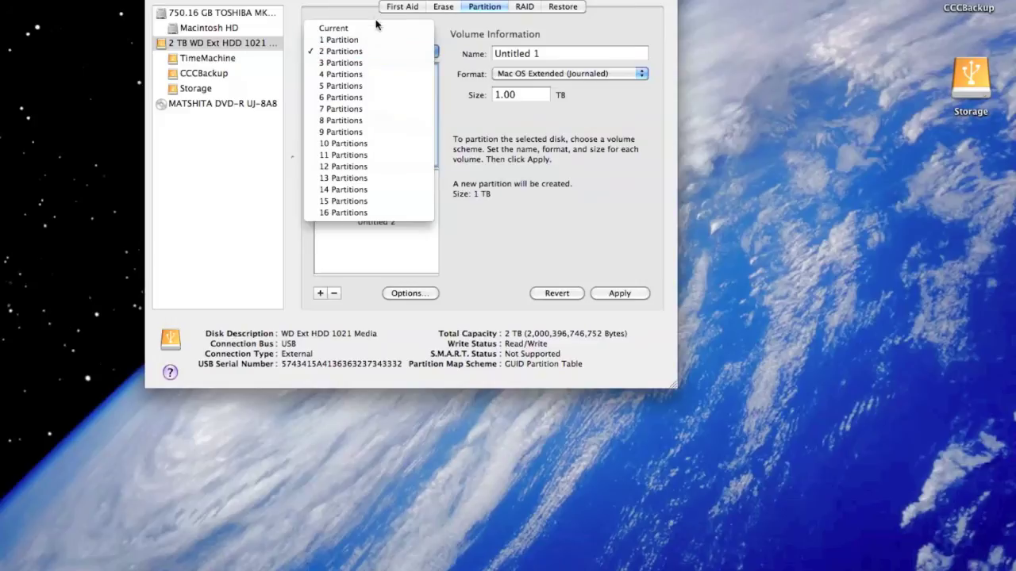
click(379, 30)
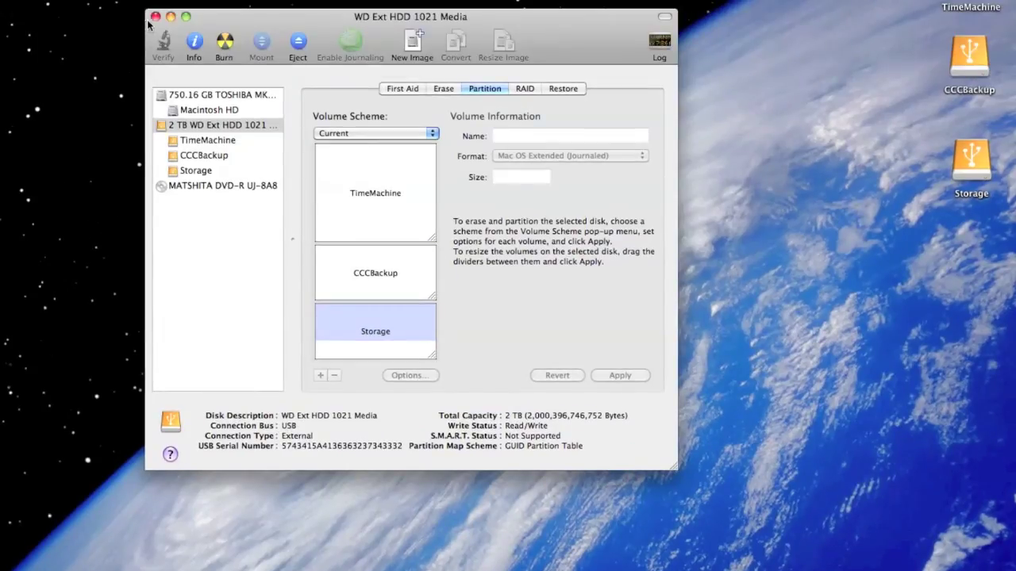
- Quit Disk Utility and choose the TimeMachine partition as the Time Machine backup disk
click(156, 17)
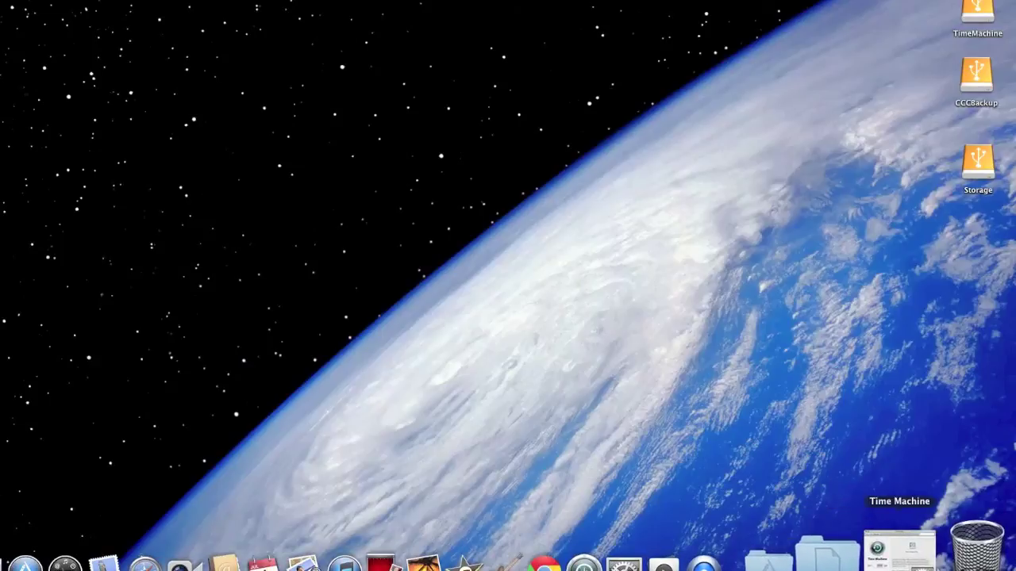
click(898, 545)
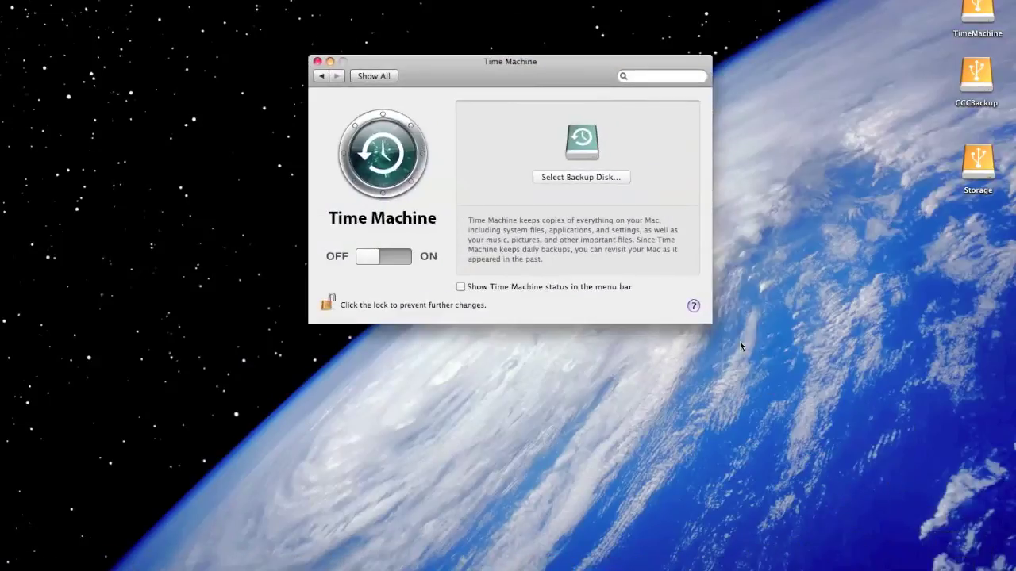
click(582, 177)
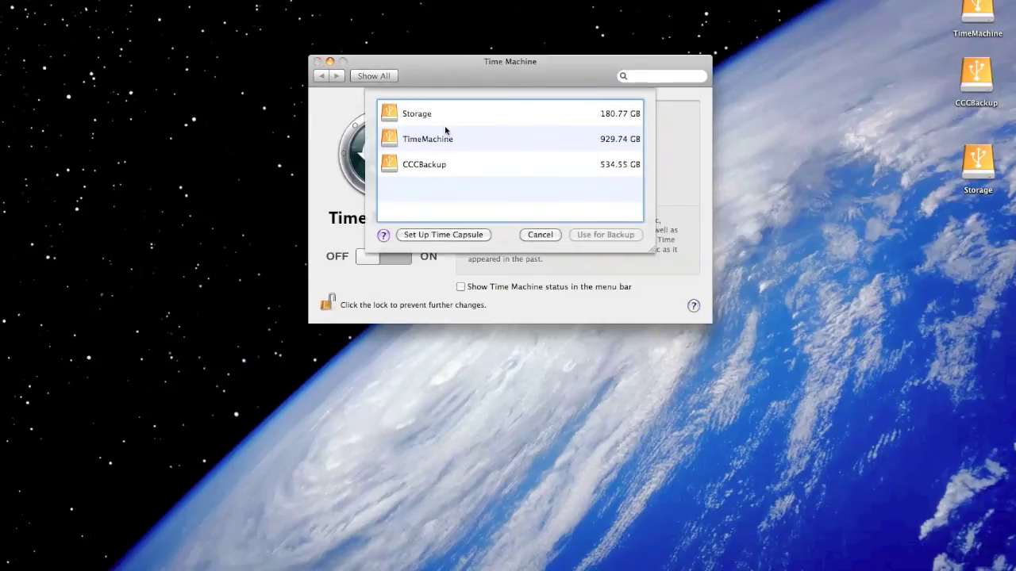
click(447, 139)
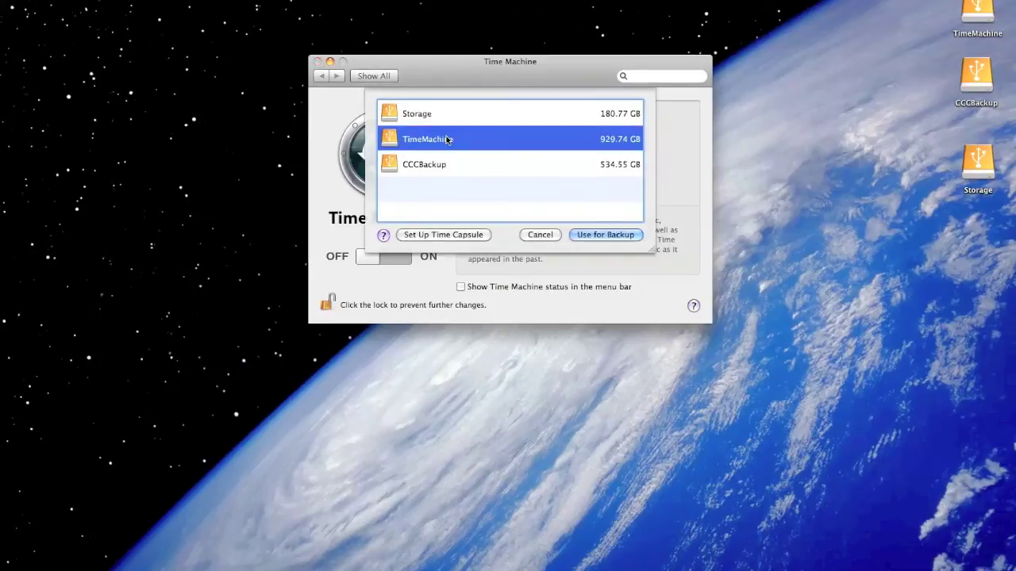
click(586, 235)
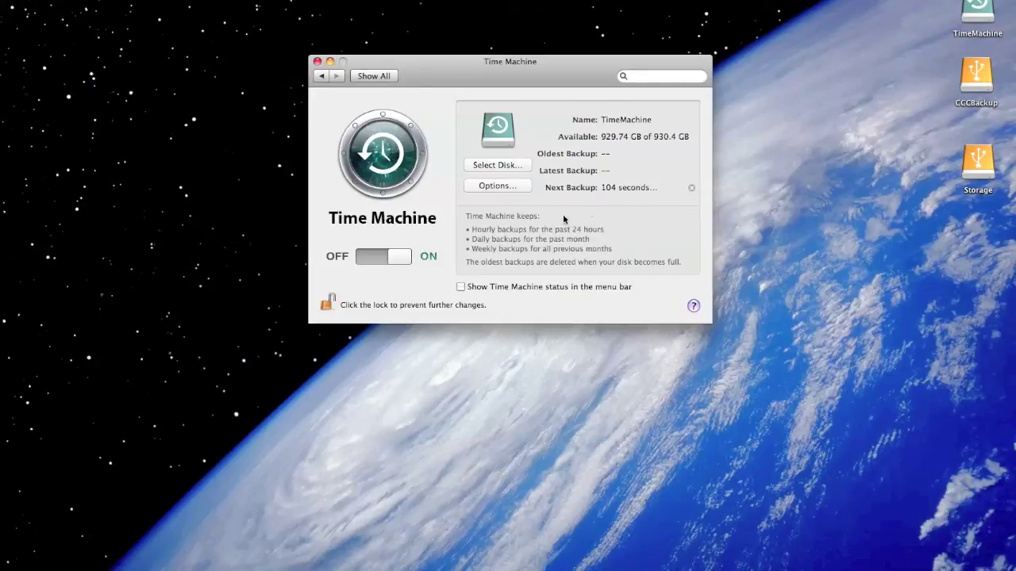
- Enable Time Machine status in the menu bar, check it there, and review exclusions without changes
click(545, 286)
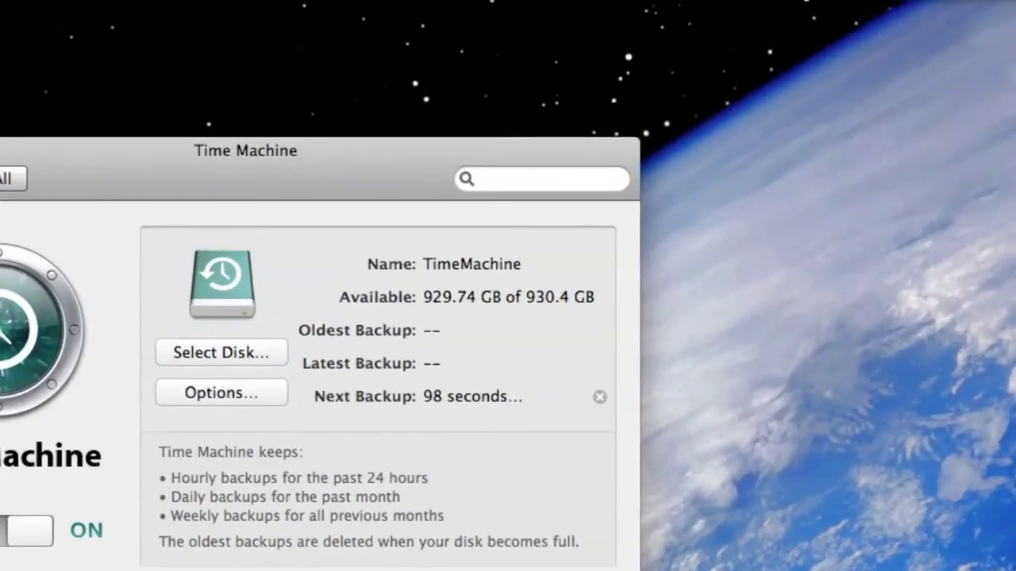
click(806, 0)
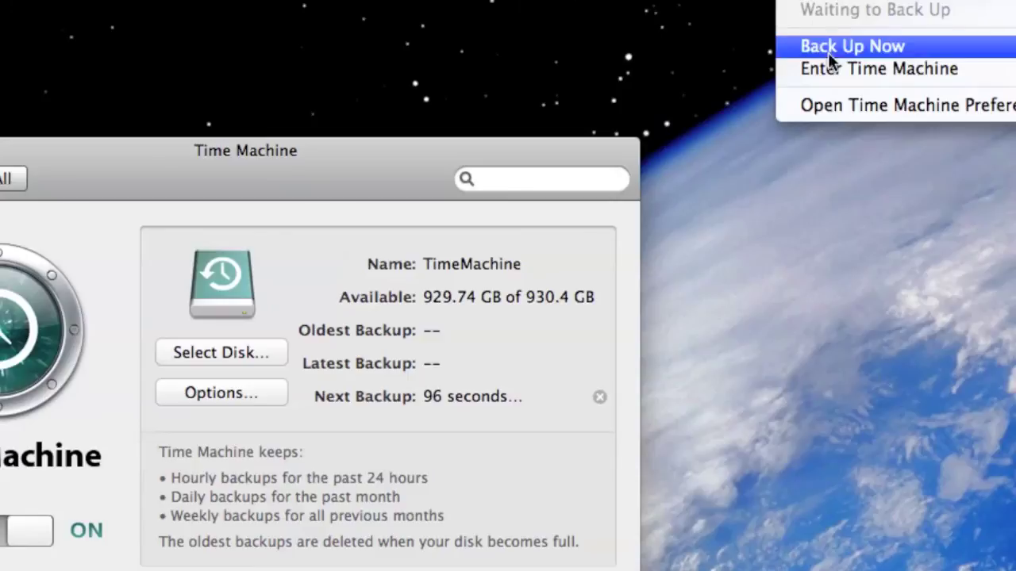
click(804, 2)
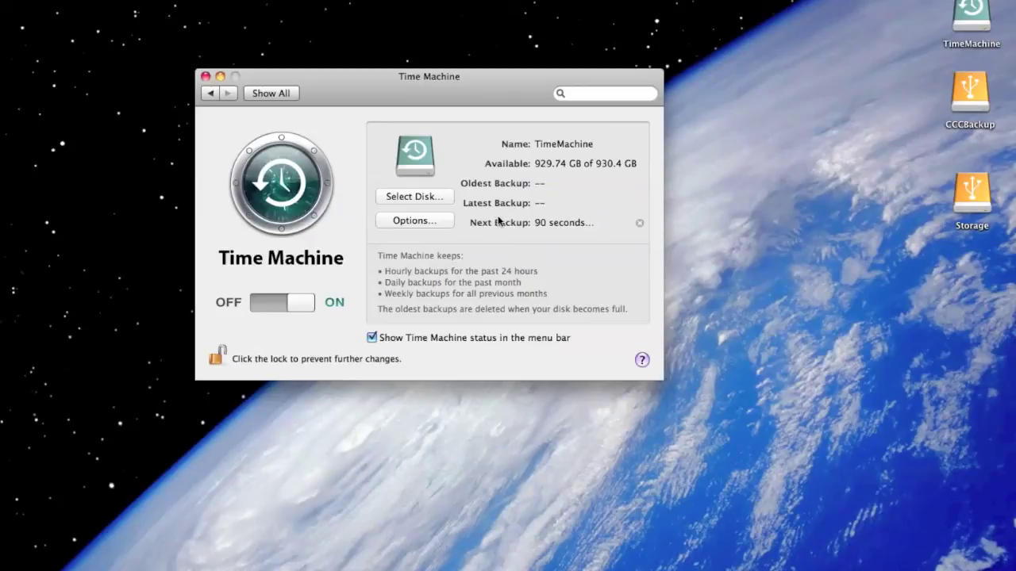
click(440, 224)
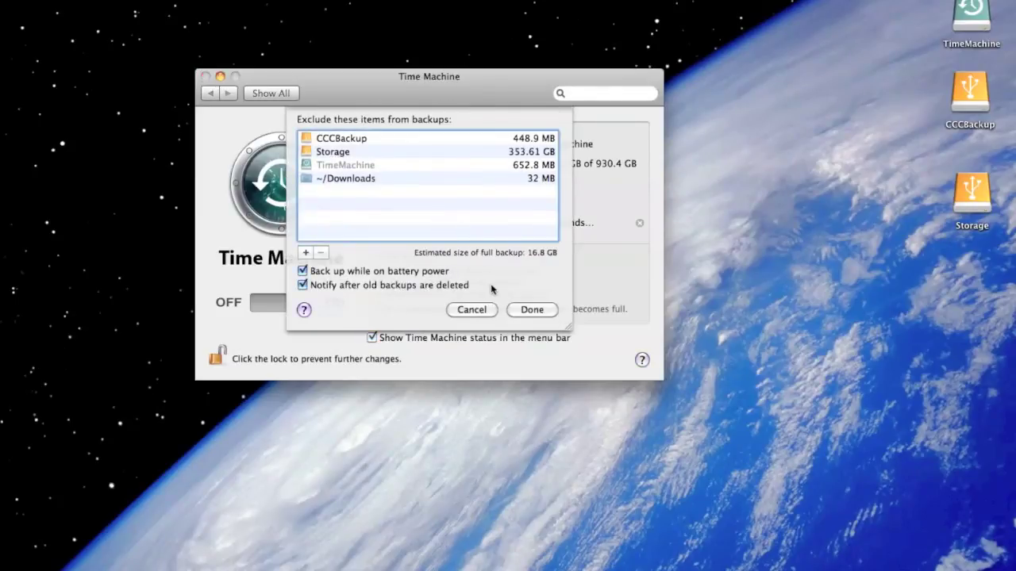
click(495, 311)
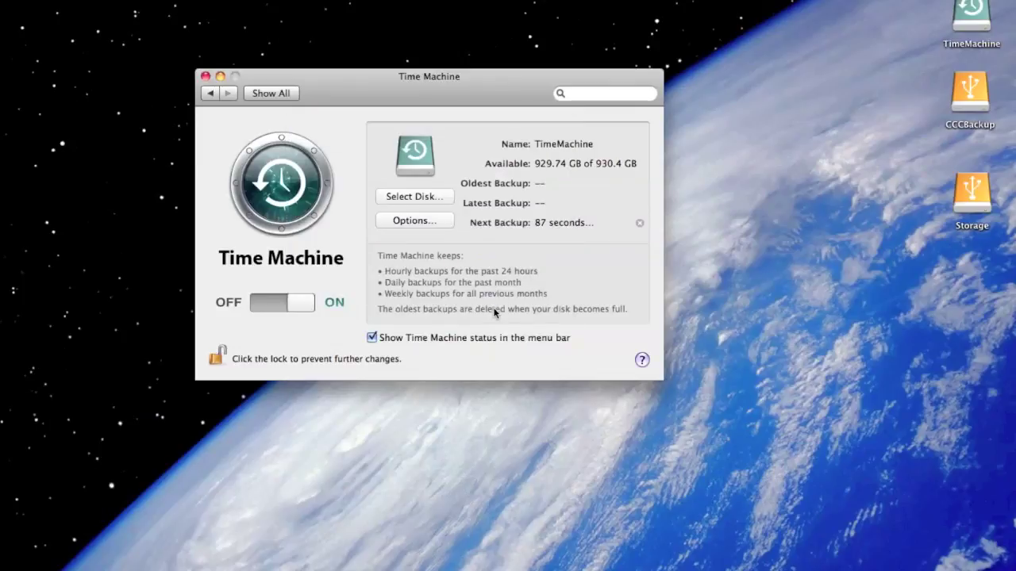